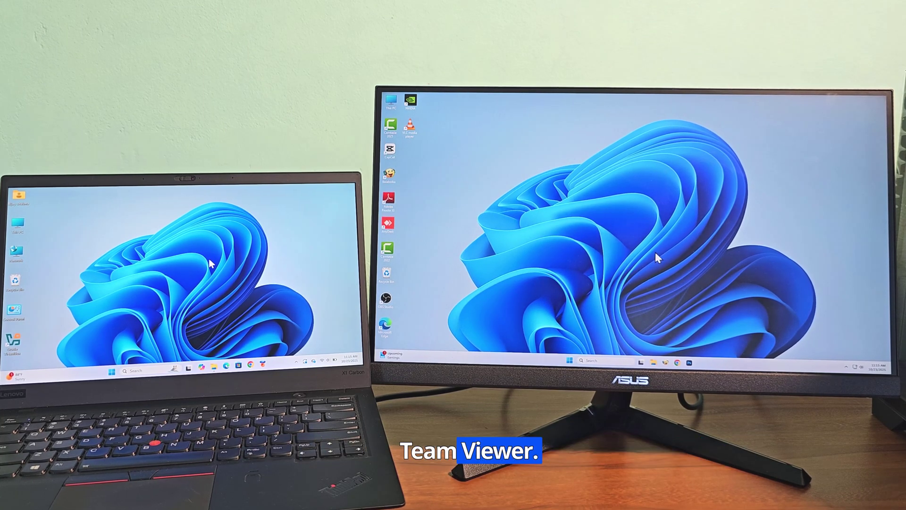
Search Google in Chrome for 'teamviewer download for pc'.
{"action": "left_click", "coordinate": [678, 363]}
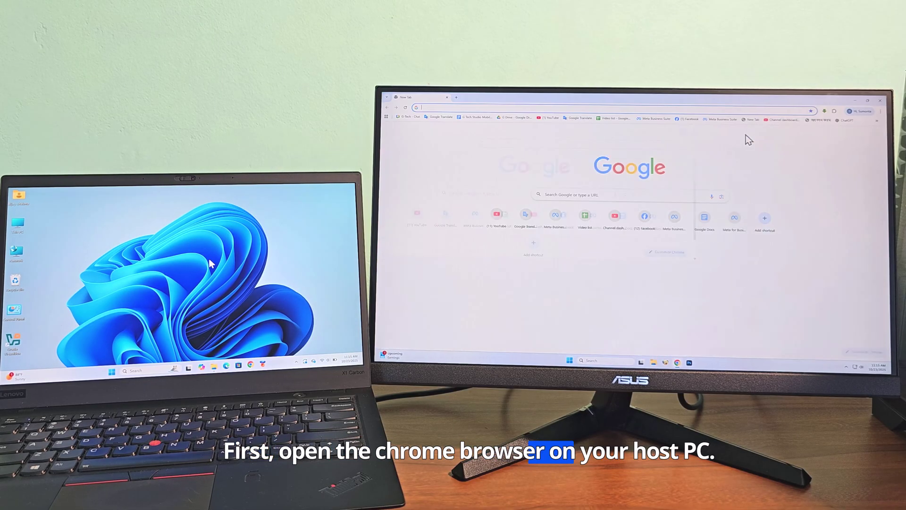
{"action": "left_click", "coordinate": [611, 194]}
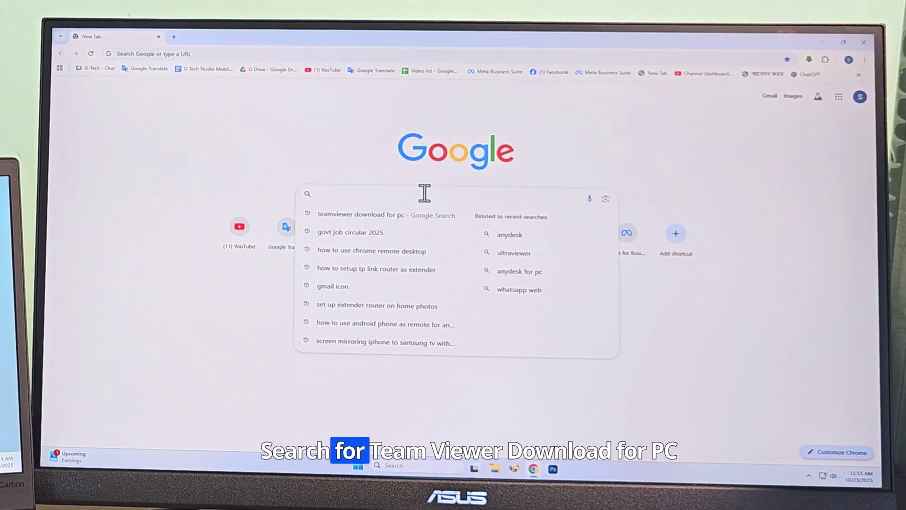
{"action": "type", "text": "tea"}
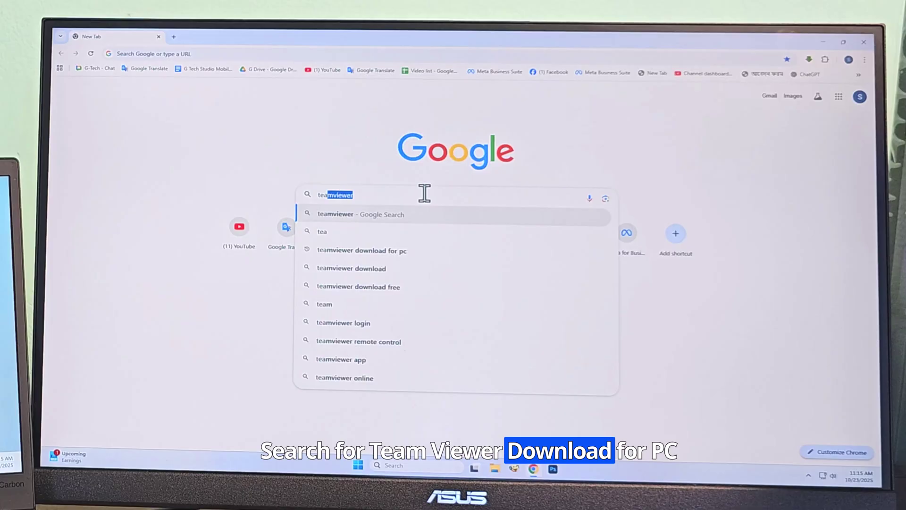
{"action": "type", "text": "mviewer"}
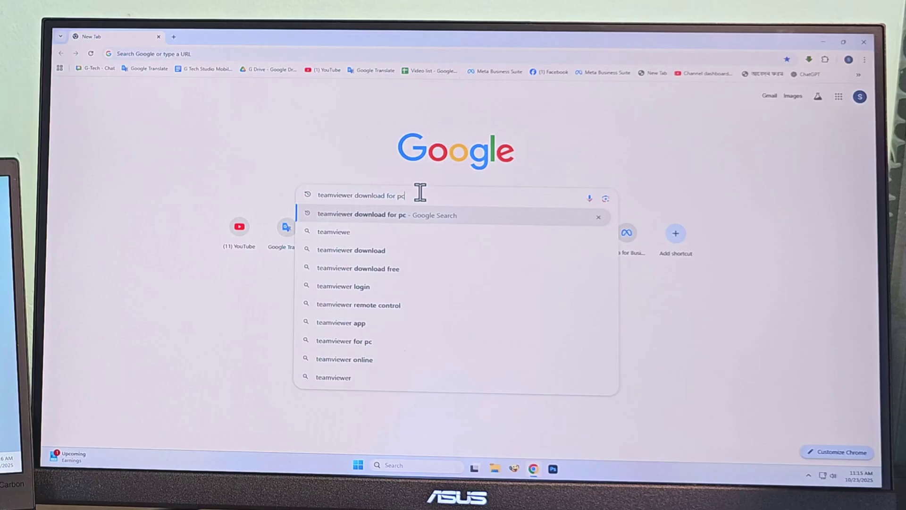
{"action": "key", "text": "Return"}
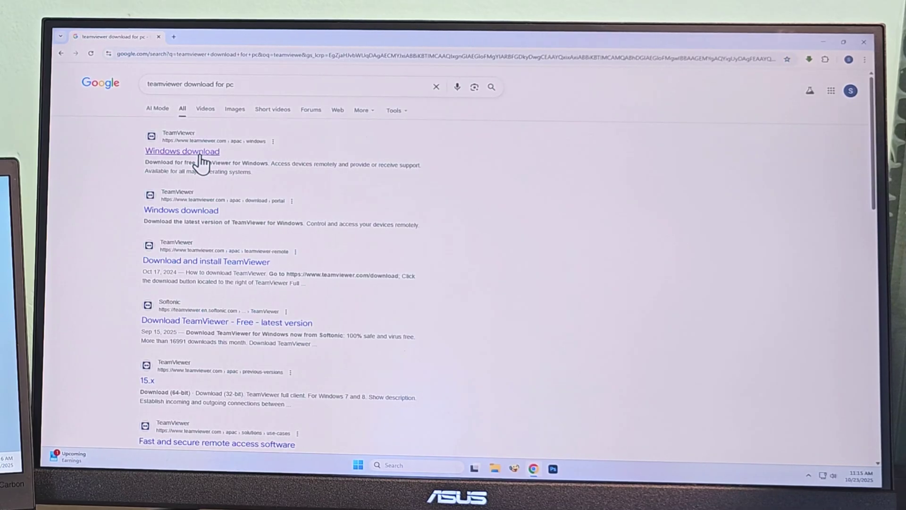
Download the TeamViewer installer from the Windows download page and launch TeamViewer_Setup.
{"action": "left_click", "coordinate": [200, 155]}
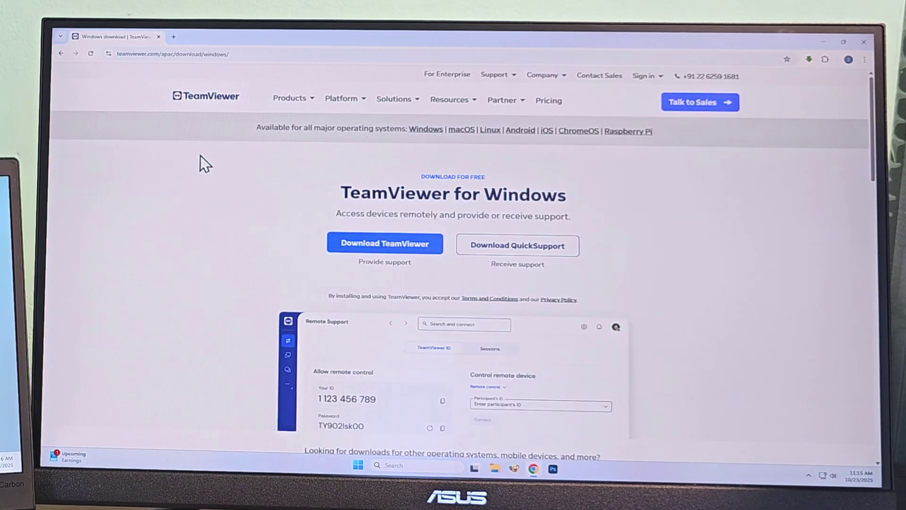
{"action": "left_click", "coordinate": [392, 243]}
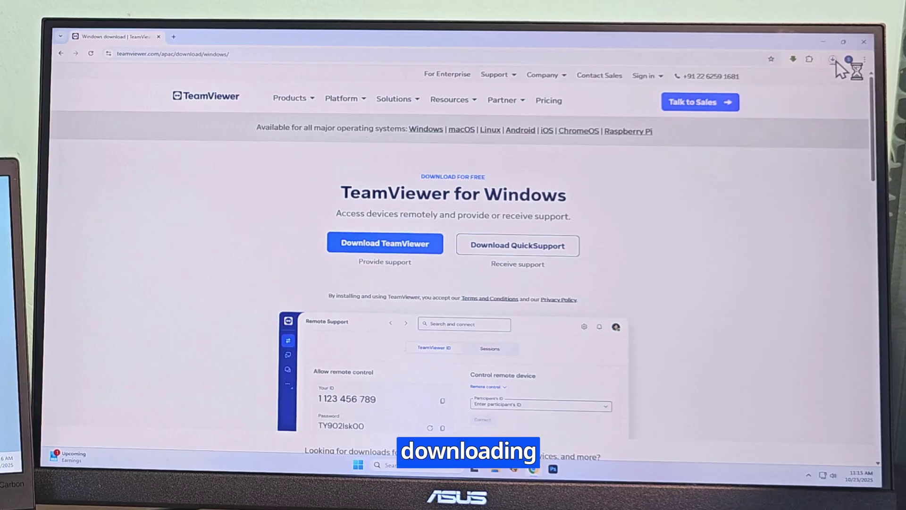
{"action": "left_click", "coordinate": [834, 60]}
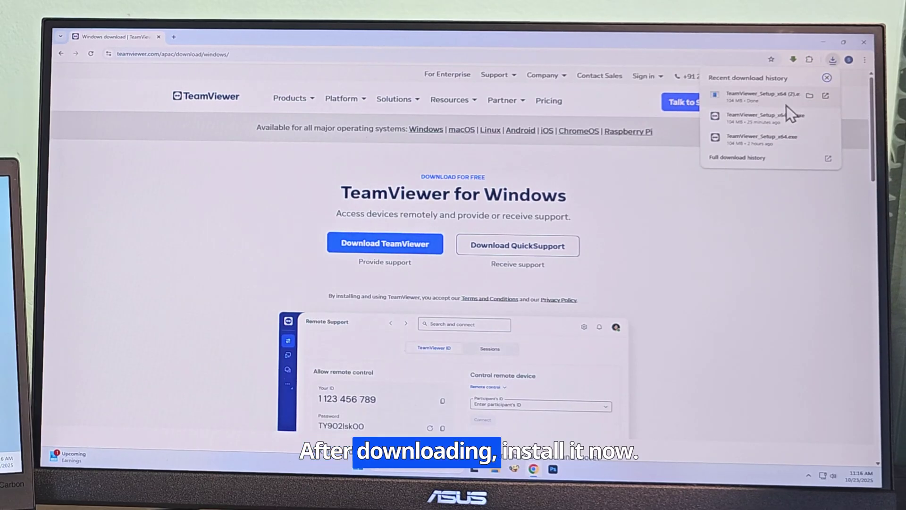
{"action": "left_click", "coordinate": [786, 105]}
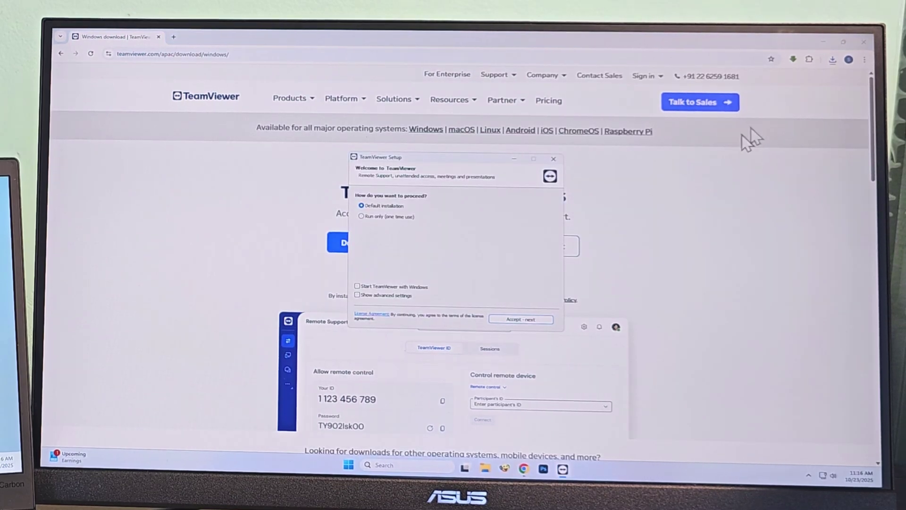
Run the default TeamViewer installation, approve the UAC prompt, and accept the EULA and DPA.
{"action": "left_click", "coordinate": [513, 319]}
{"action": "left_click", "coordinate": [411, 315]}
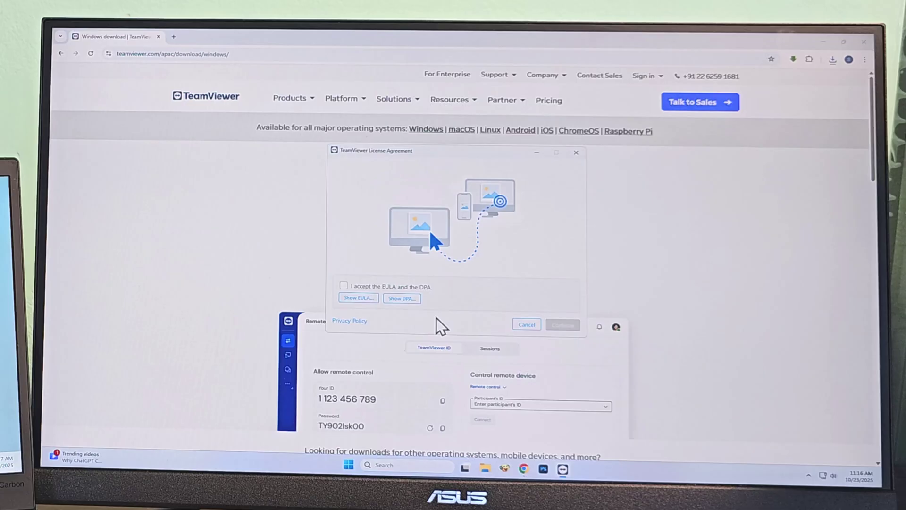
{"action": "left_click", "coordinate": [344, 286]}
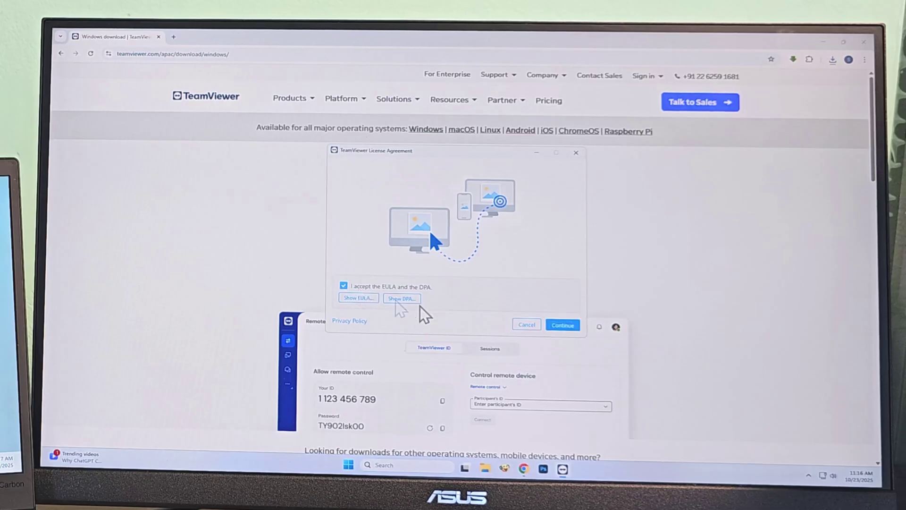
{"action": "left_click", "coordinate": [562, 325]}
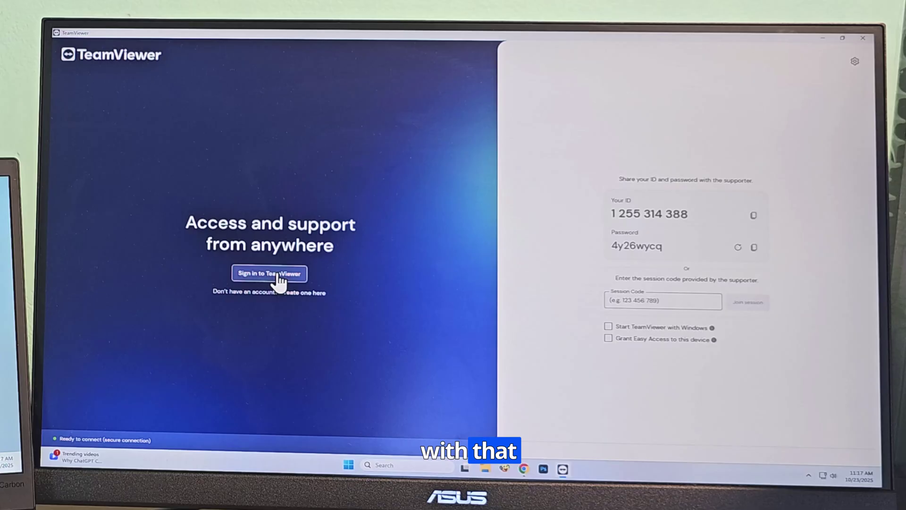
Sign in to TeamViewer with the account email and the pasted saved password.
{"action": "left_click", "coordinate": [278, 274]}
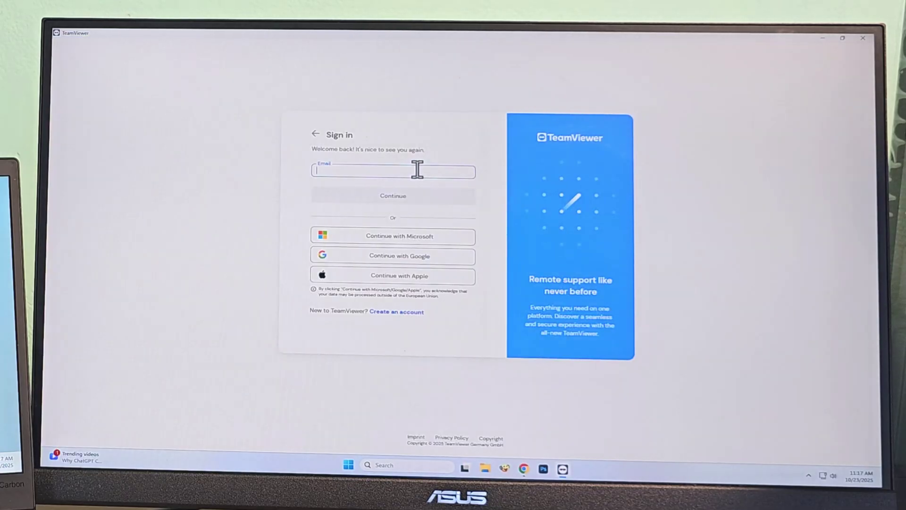
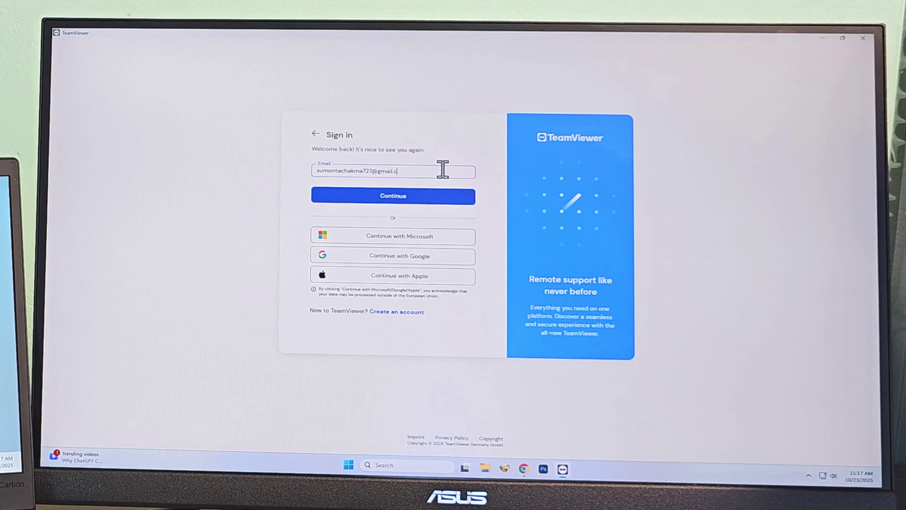
{"action": "left_click", "coordinate": [400, 196]}
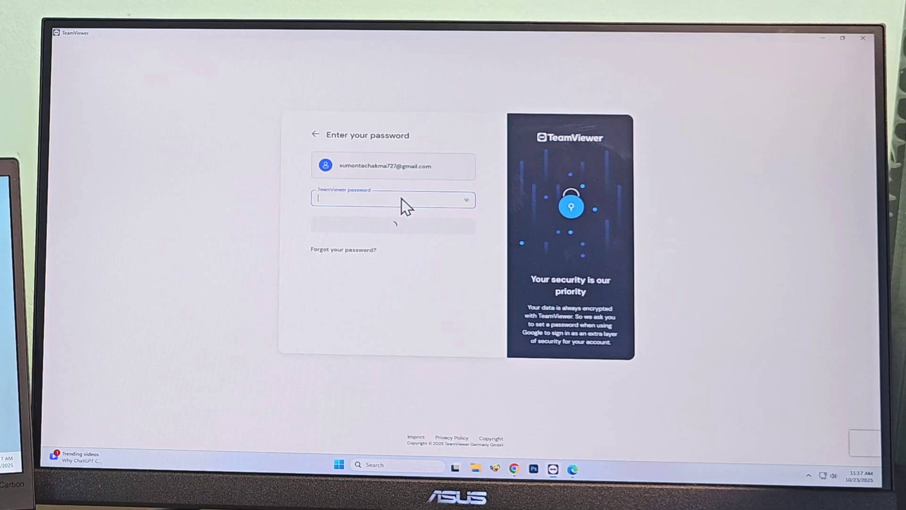
{"action": "key", "text": "ctrl+v"}
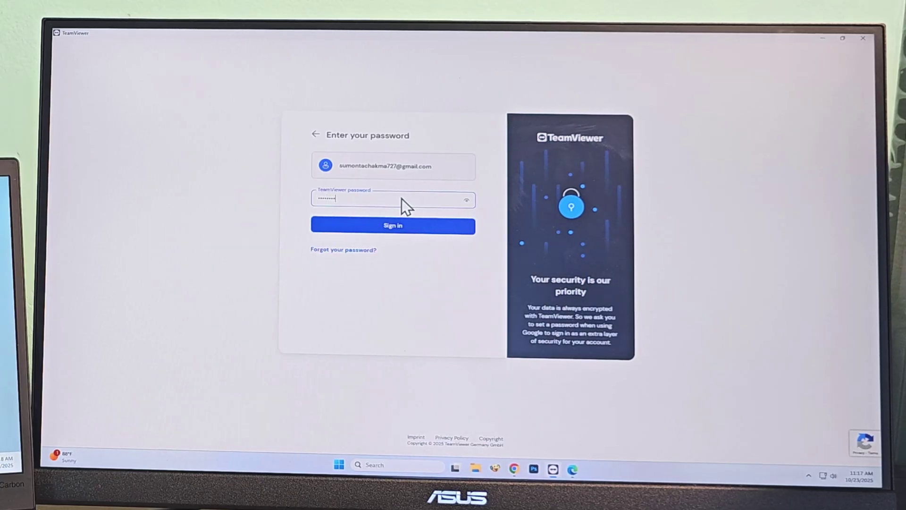
{"action": "left_click", "coordinate": [401, 225]}
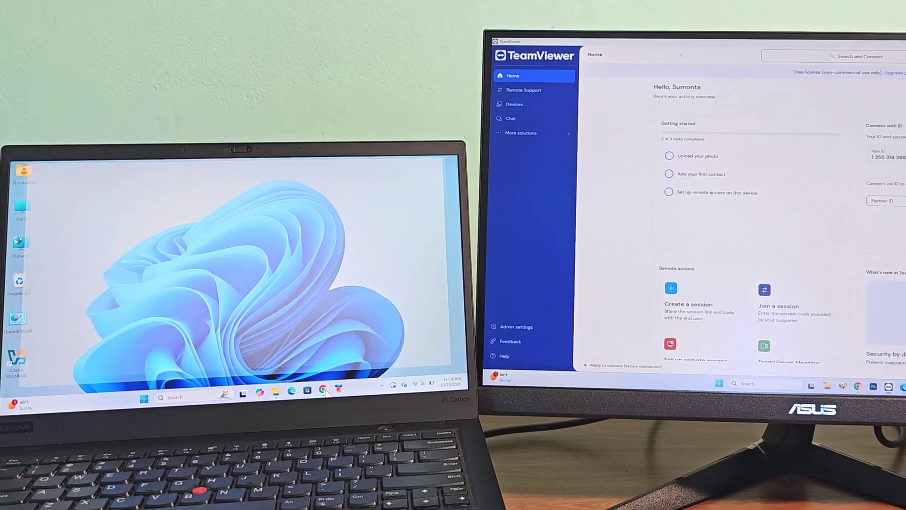
On the laptop, rerun the TeamViewer search, open the Windows download page, and select the laptop's ID.
{"action": "left_click", "coordinate": [260, 364]}
{"action": "left_click", "coordinate": [315, 285]}
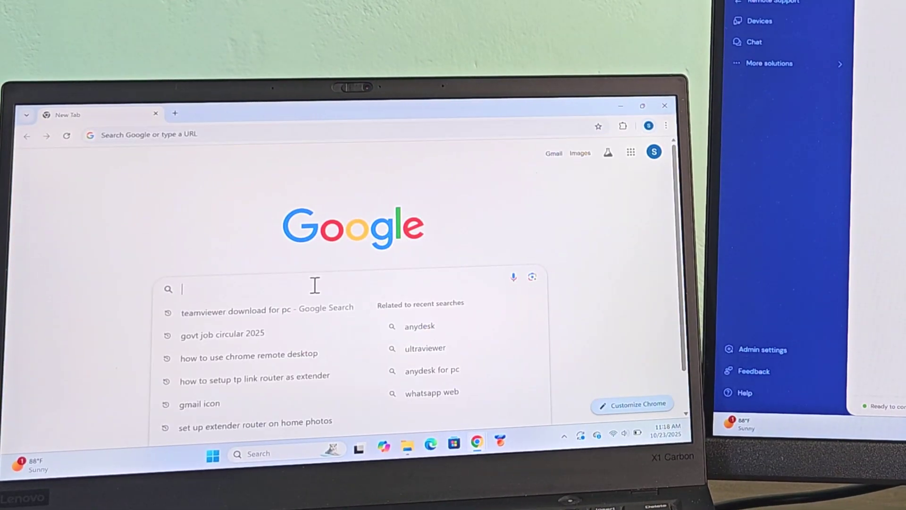
{"action": "left_click", "coordinate": [316, 311]}
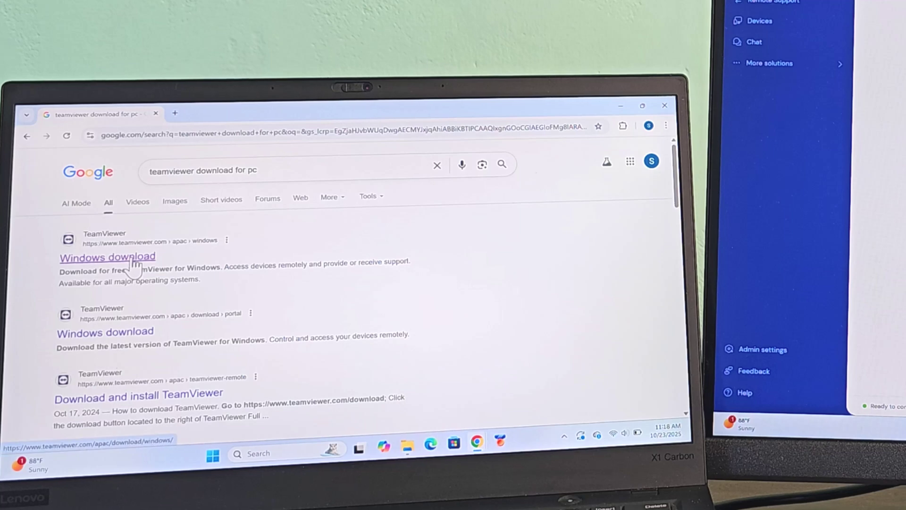
{"action": "left_click", "coordinate": [133, 263]}
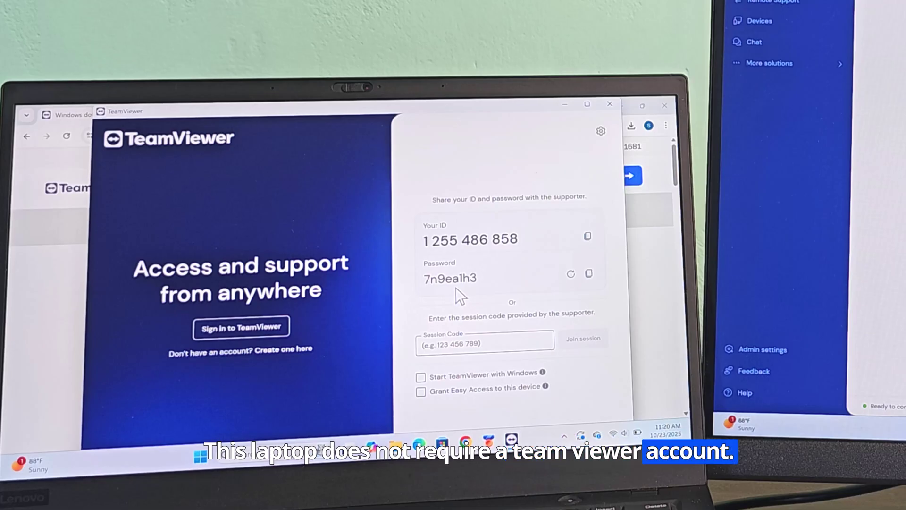
{"action": "left_click_drag", "start_coordinate": [519, 239], "coordinate": [421, 241]}
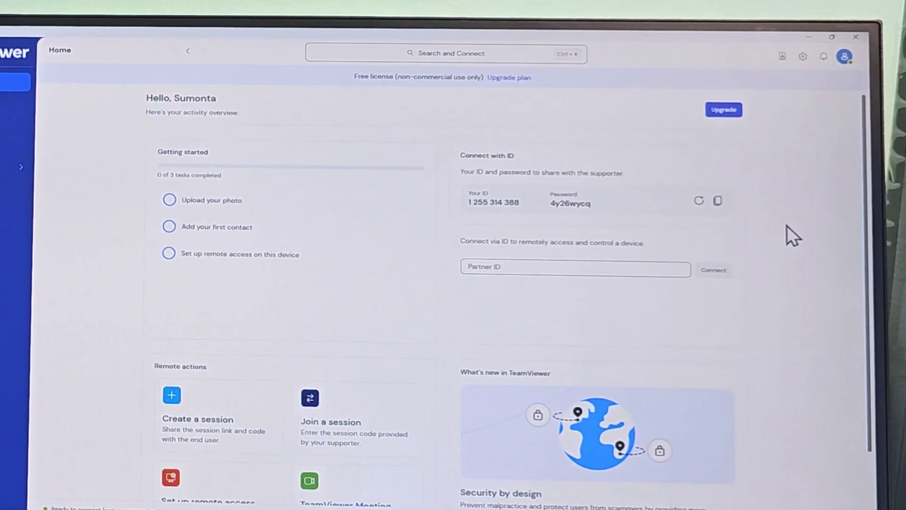
{"action": "left_click", "coordinate": [577, 270]}
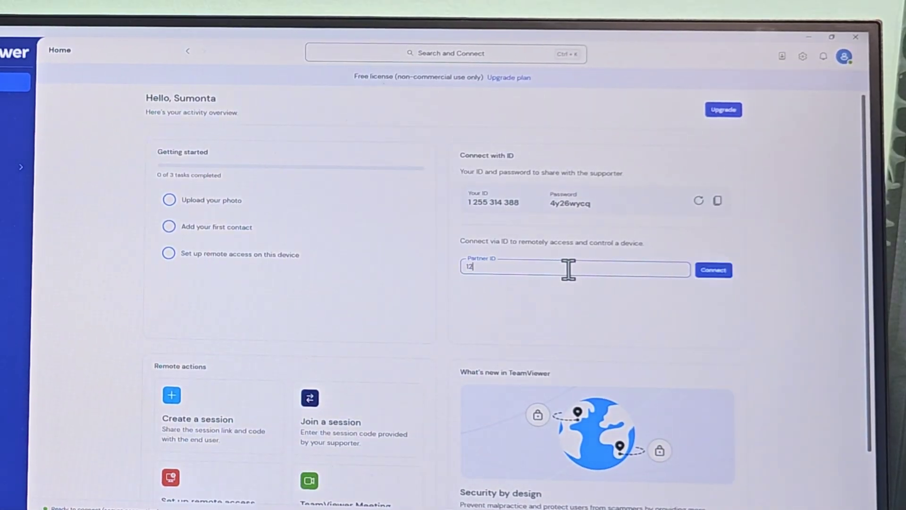
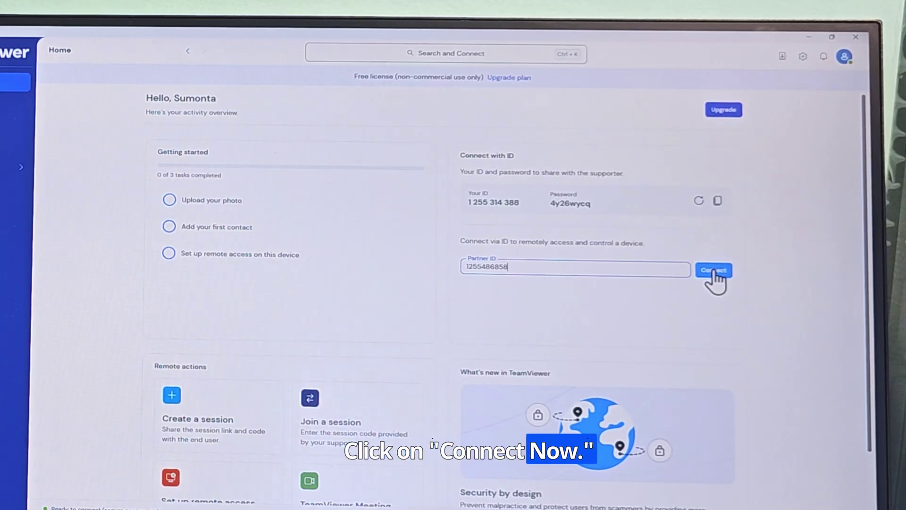
{"action": "left_click", "coordinate": [714, 270]}
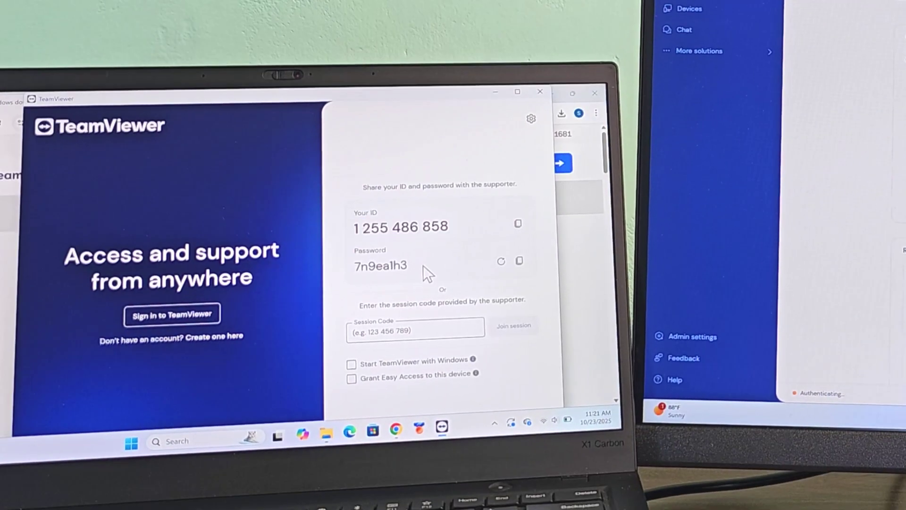
{"action": "left_click_drag", "start_coordinate": [355, 281], "coordinate": [352, 276]}
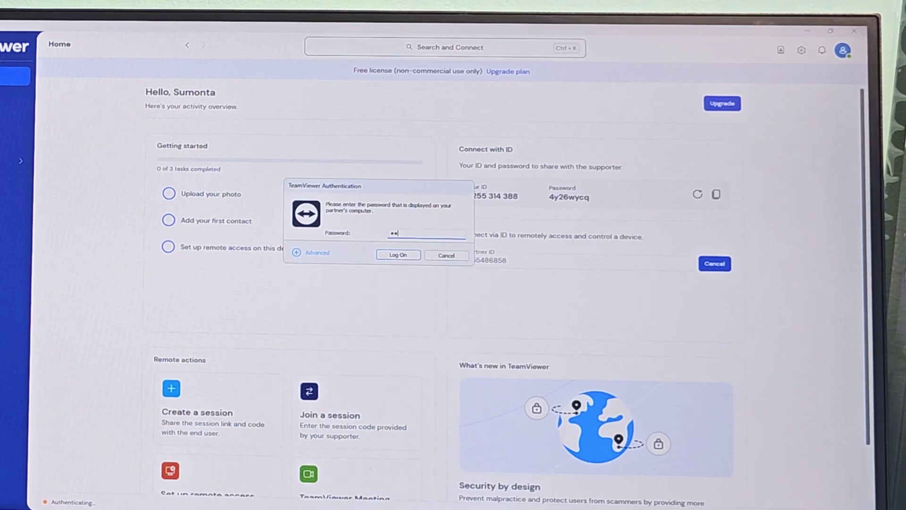
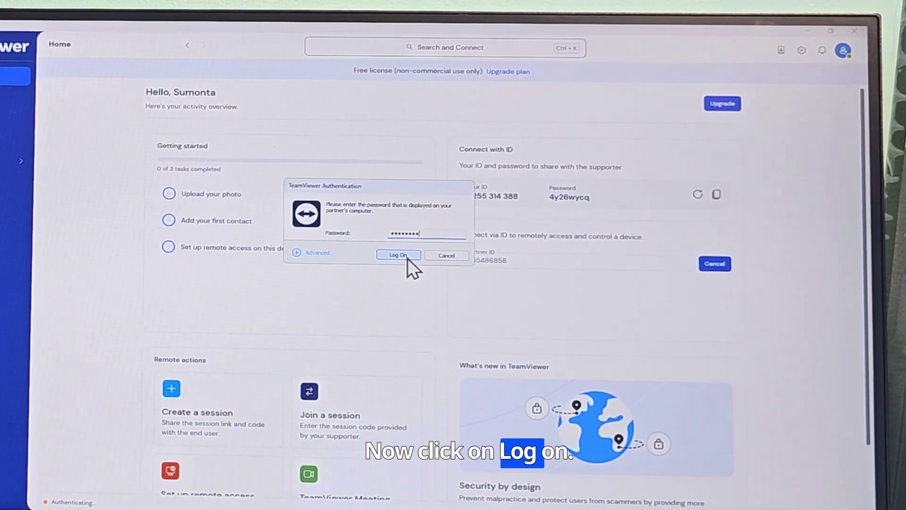
Log on to the laptop with its password in the Authentication dialog.
{"action": "left_click", "coordinate": [398, 255]}
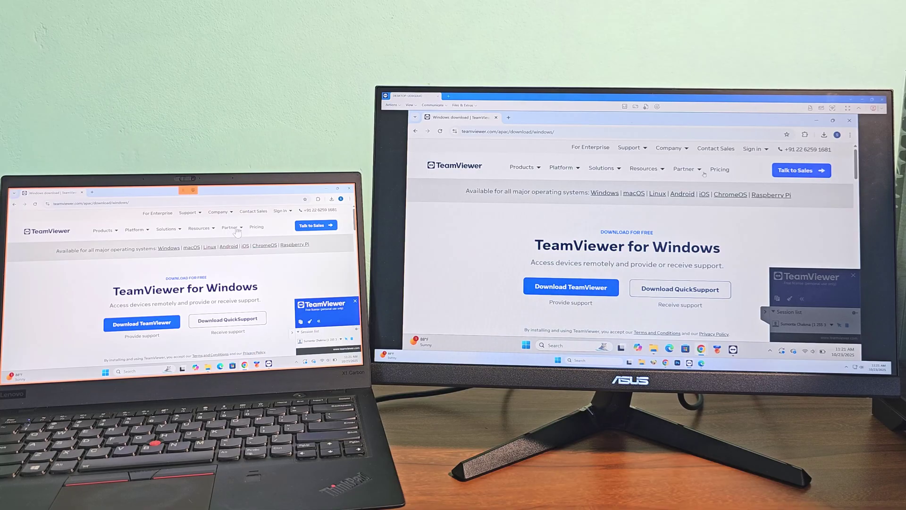
Remotely close the laptop's Chrome, open a desktop folder, and close File Explorer.
{"action": "key", "text": "ctrl+w"}
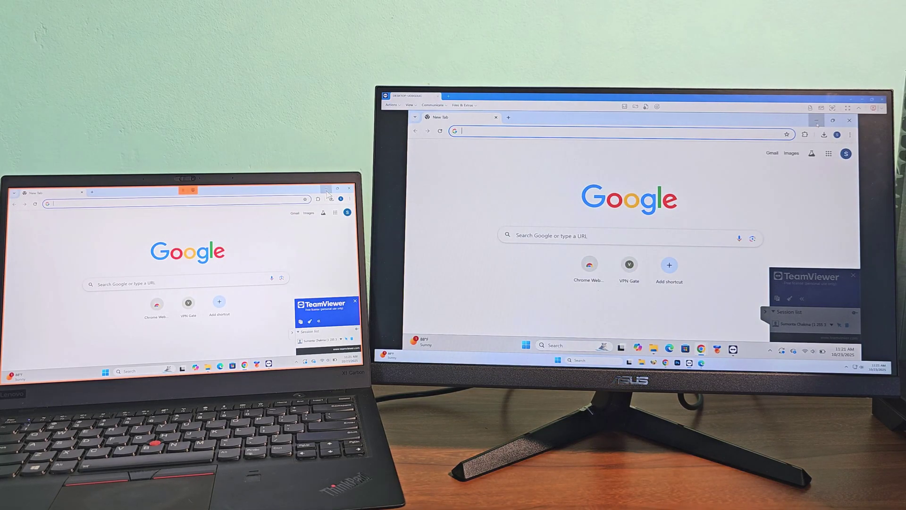
{"action": "left_click", "coordinate": [325, 190]}
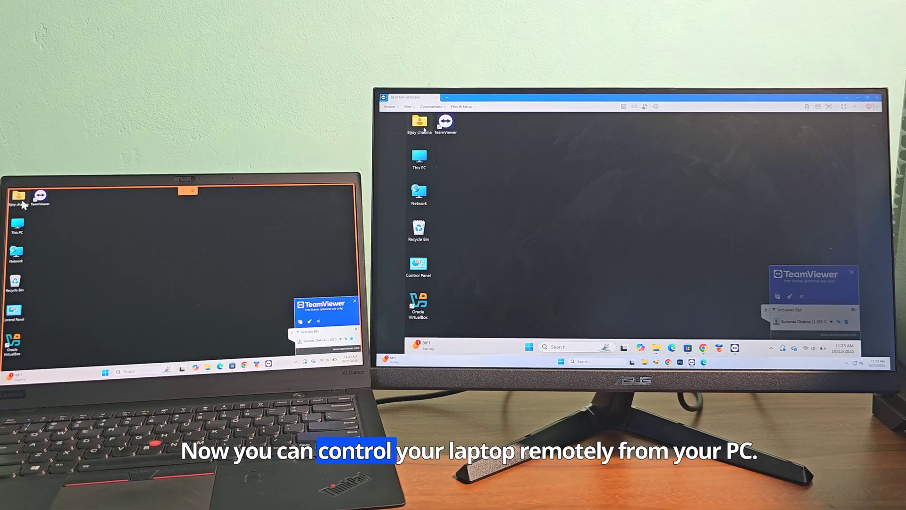
{"action": "double_click", "coordinate": [419, 122]}
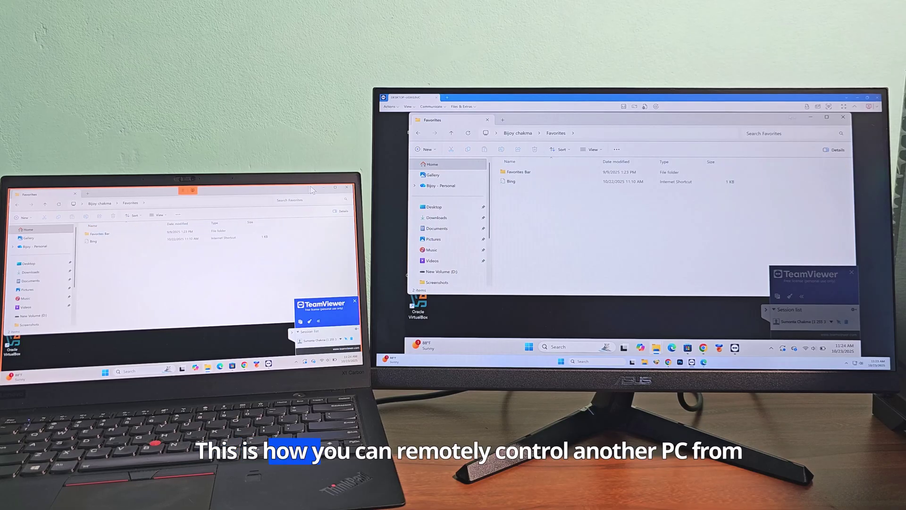
{"action": "left_click", "coordinate": [334, 189]}
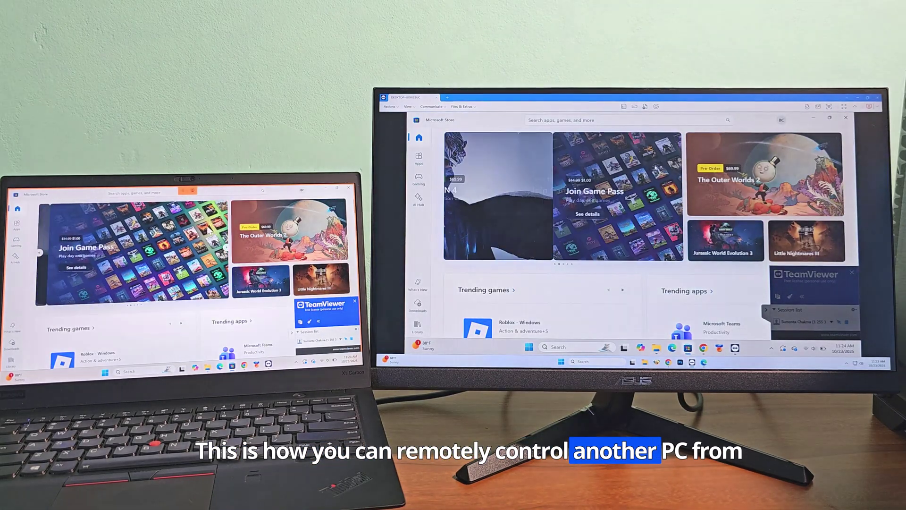